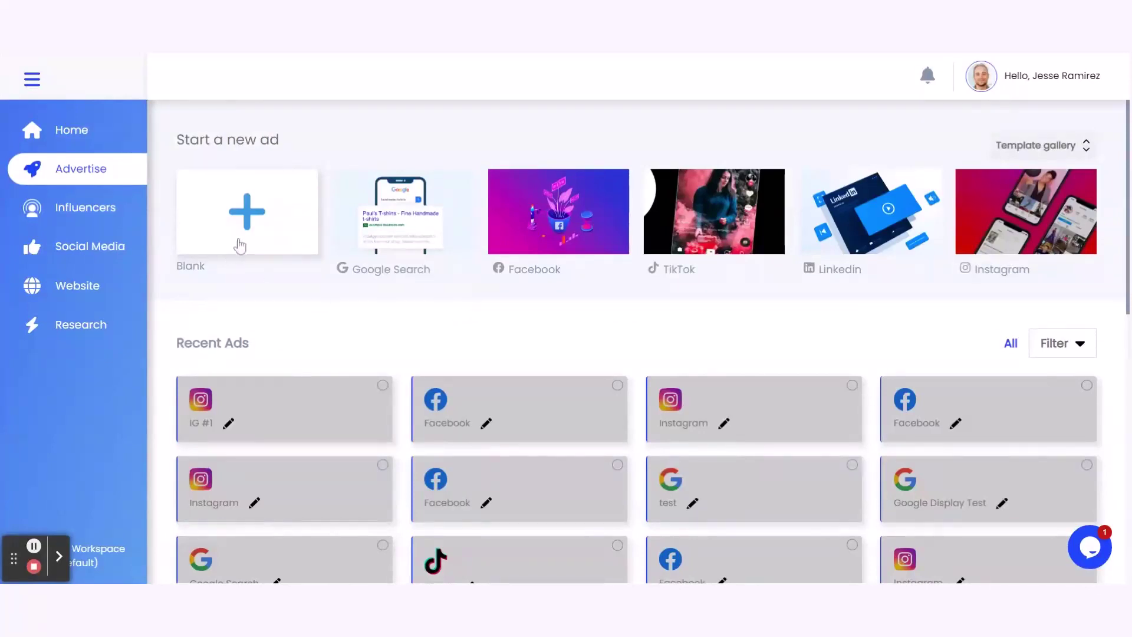
# - Start a blank ad and bring up the platform options with Google Search selected
pyautogui.click(256, 211)
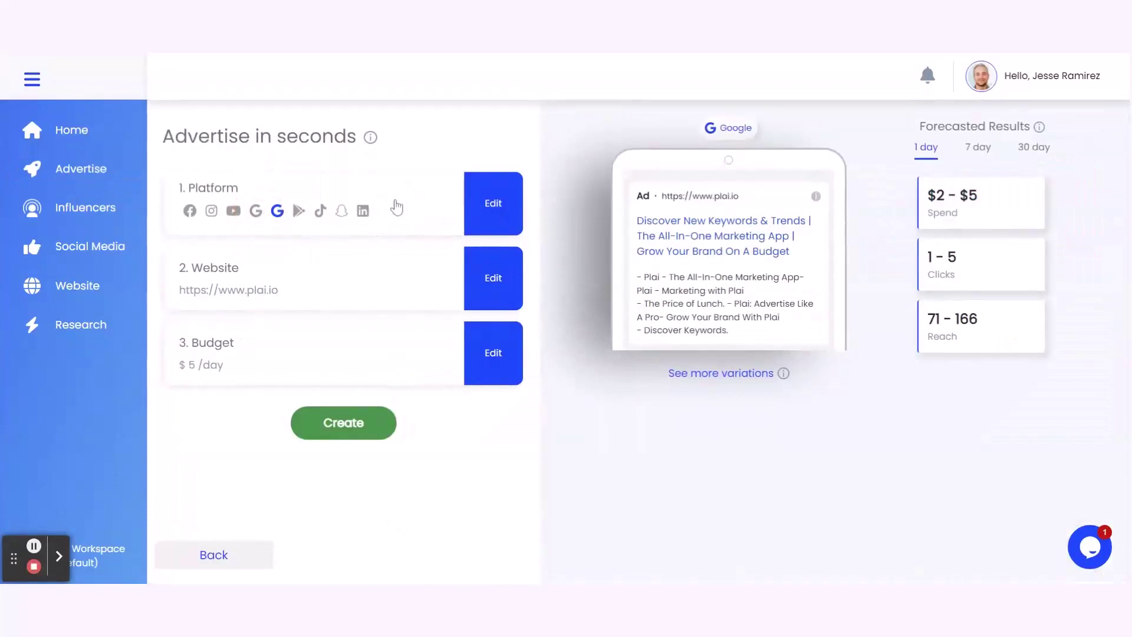
pyautogui.click(491, 211)
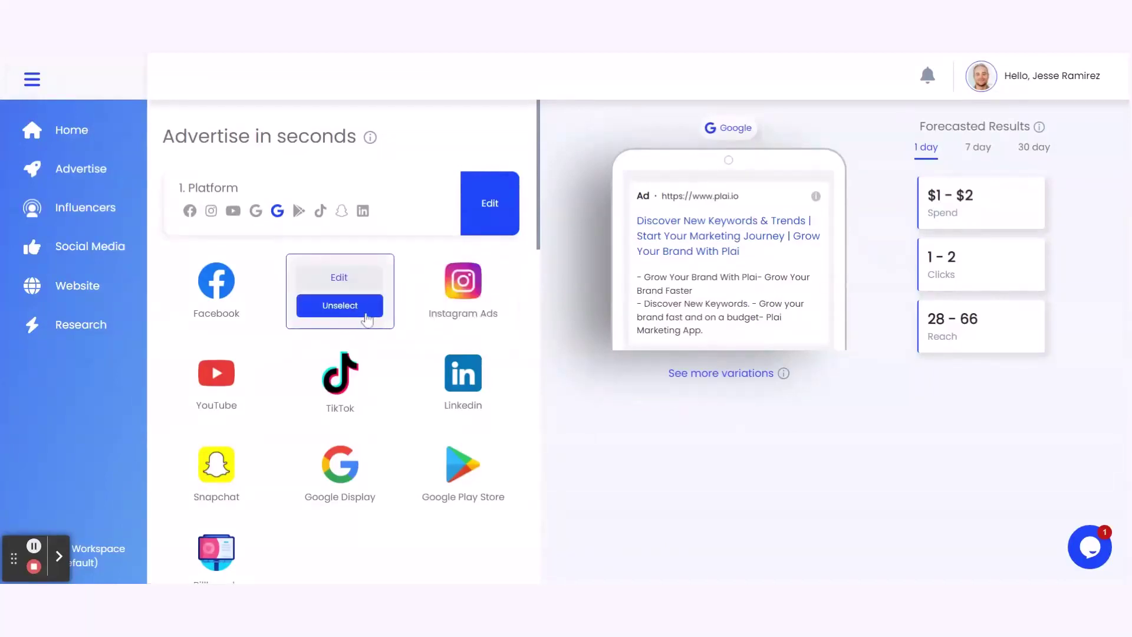
pyautogui.moveTo(462, 291)
pyautogui.scroll(-4, 513, 294)
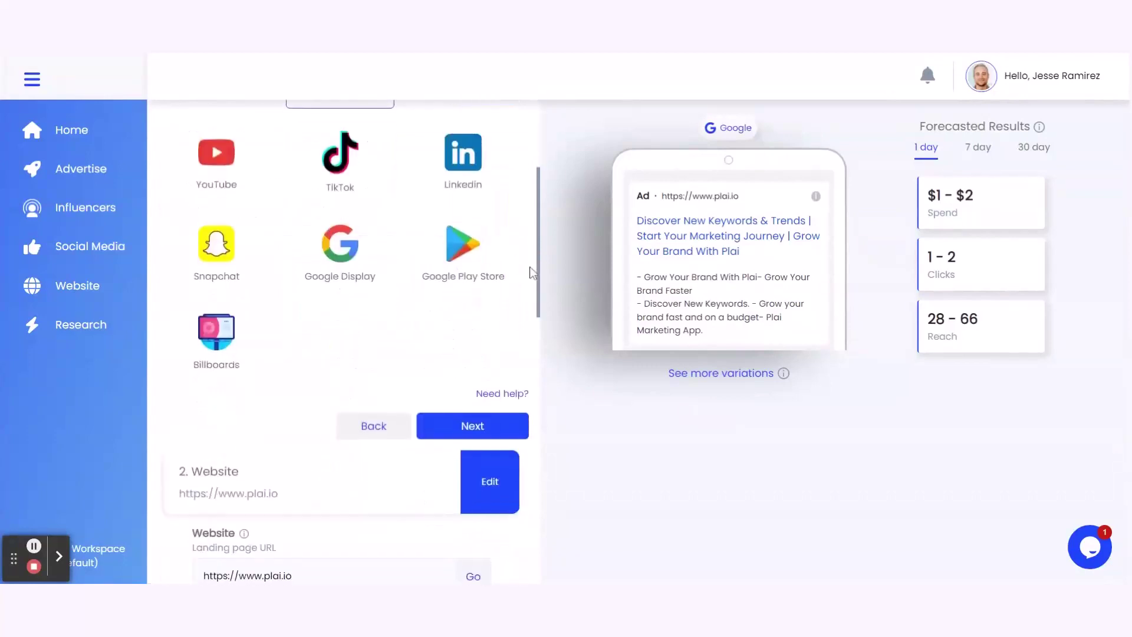
# - Confirm Google Search as the platform and advance to the plai.io website step
pyautogui.click(497, 433)
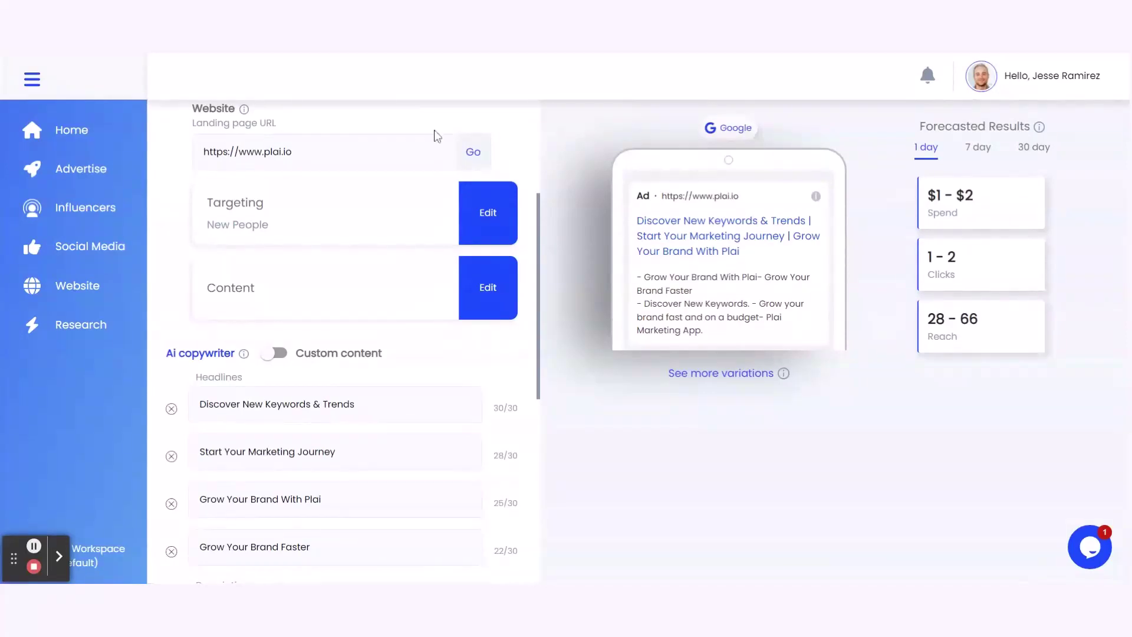
pyautogui.moveTo(473, 575)
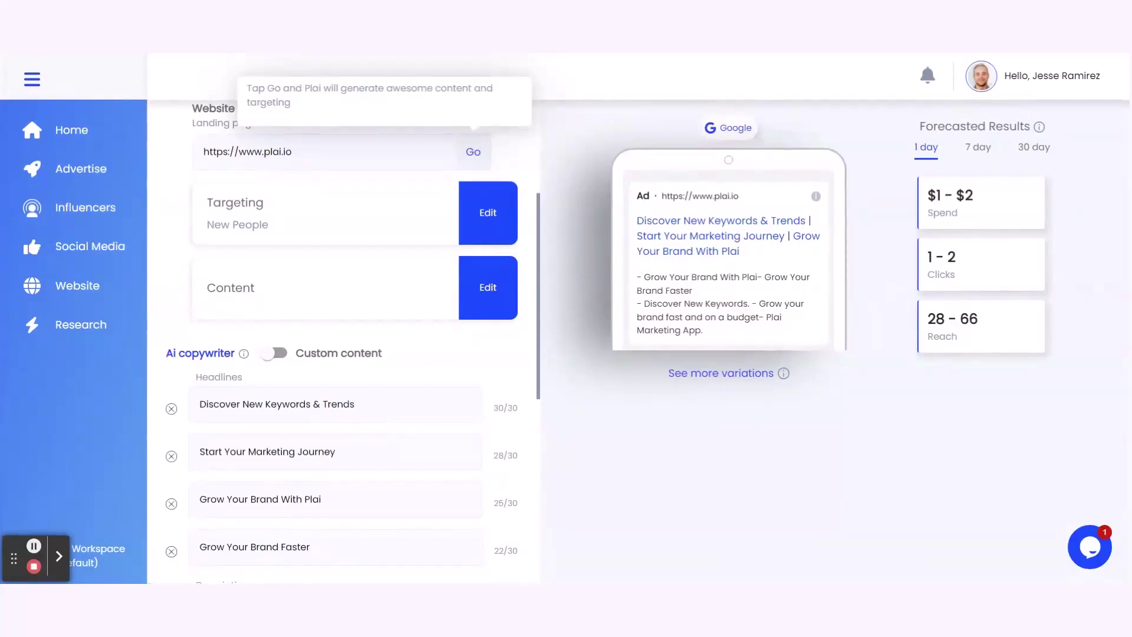
# - Keep the nine suggested digital-marketing keywords and Arizona as the ad's targeting
pyautogui.click(489, 214)
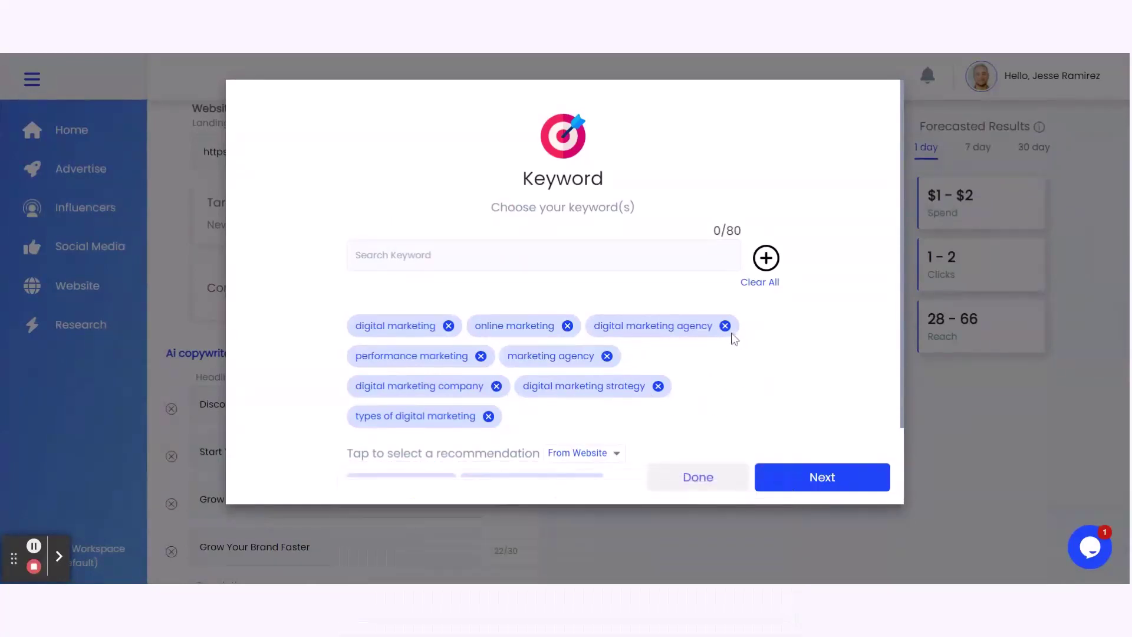
pyautogui.click(456, 252)
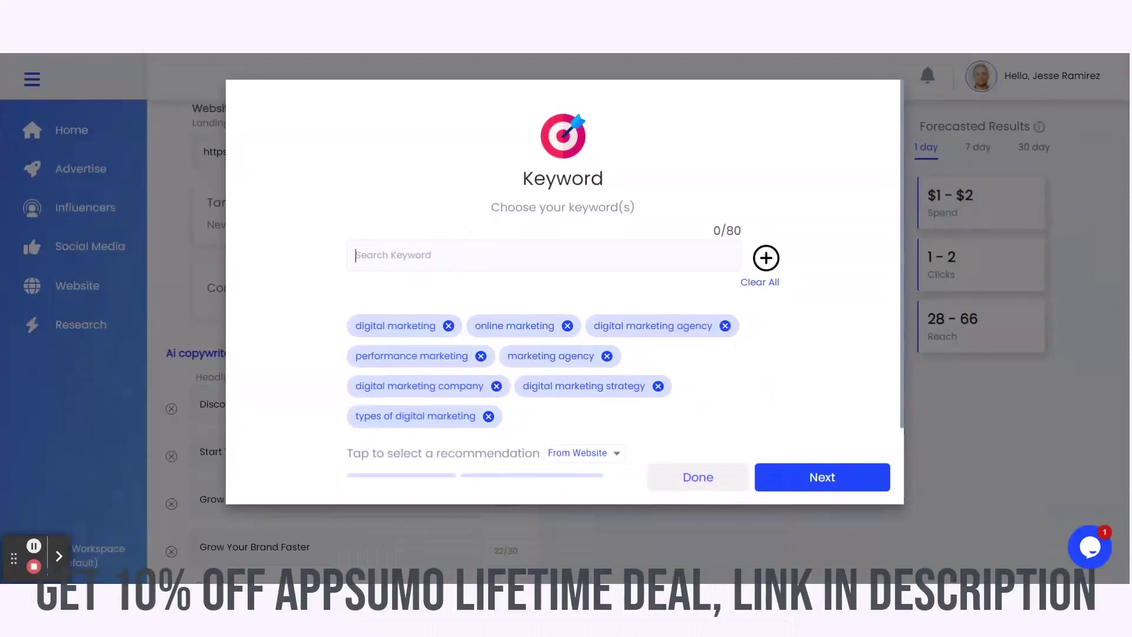
pyautogui.click(865, 485)
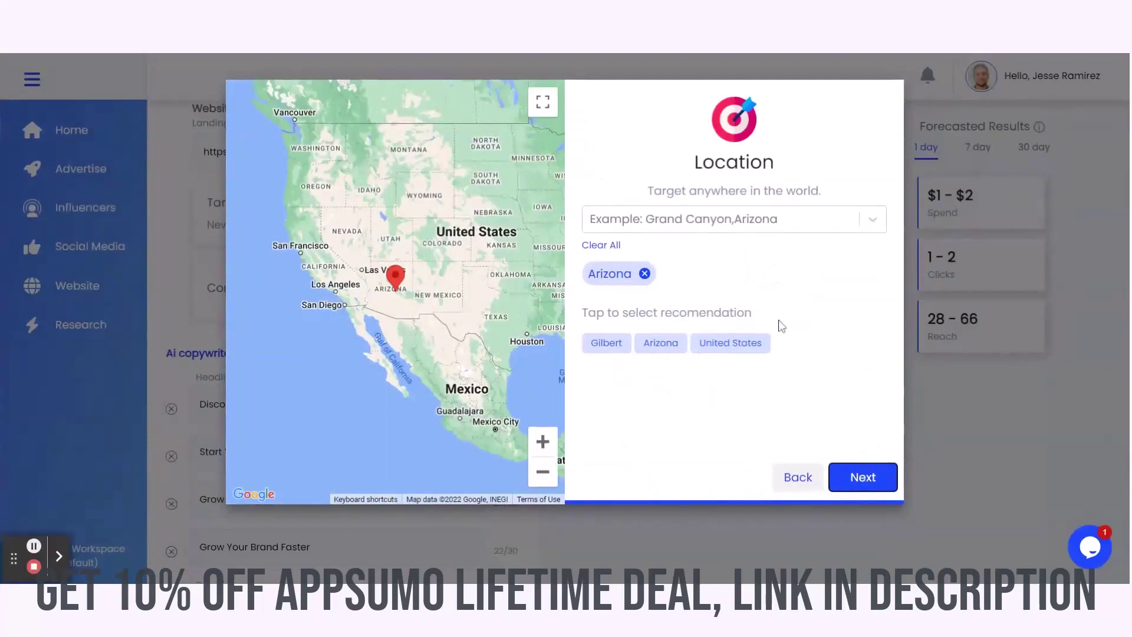
pyautogui.click(857, 479)
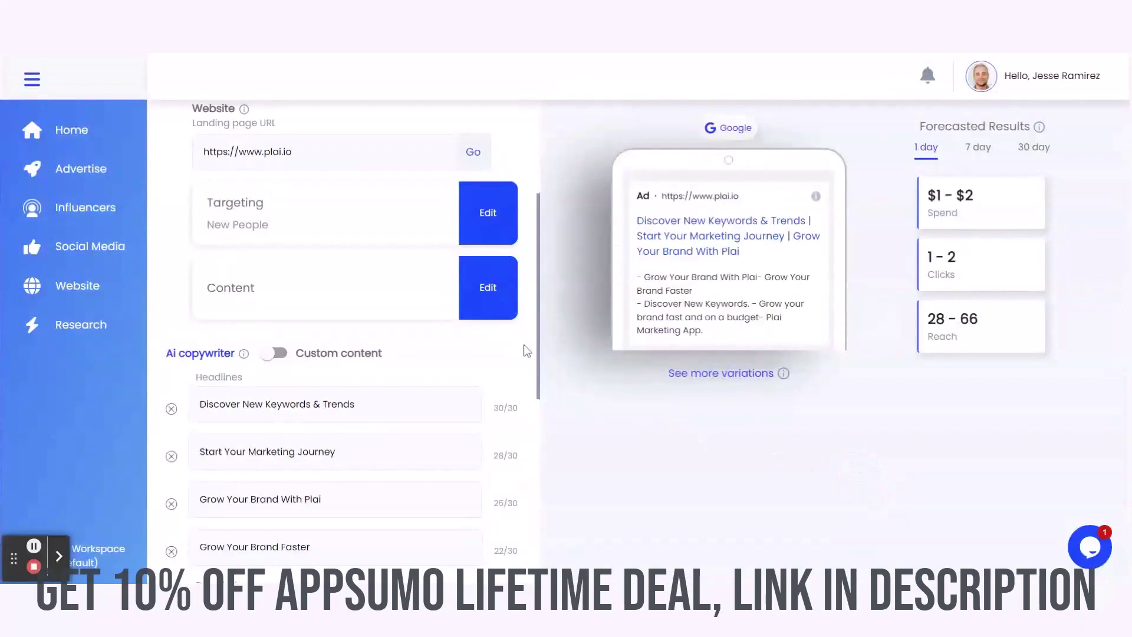
# - Review the AI copywriter headlines and descriptions and accept them as the ad copy
pyautogui.scroll(-1, 519, 338)
pyautogui.scroll(-1, 516, 336)
pyautogui.scroll(-2, 513, 335)
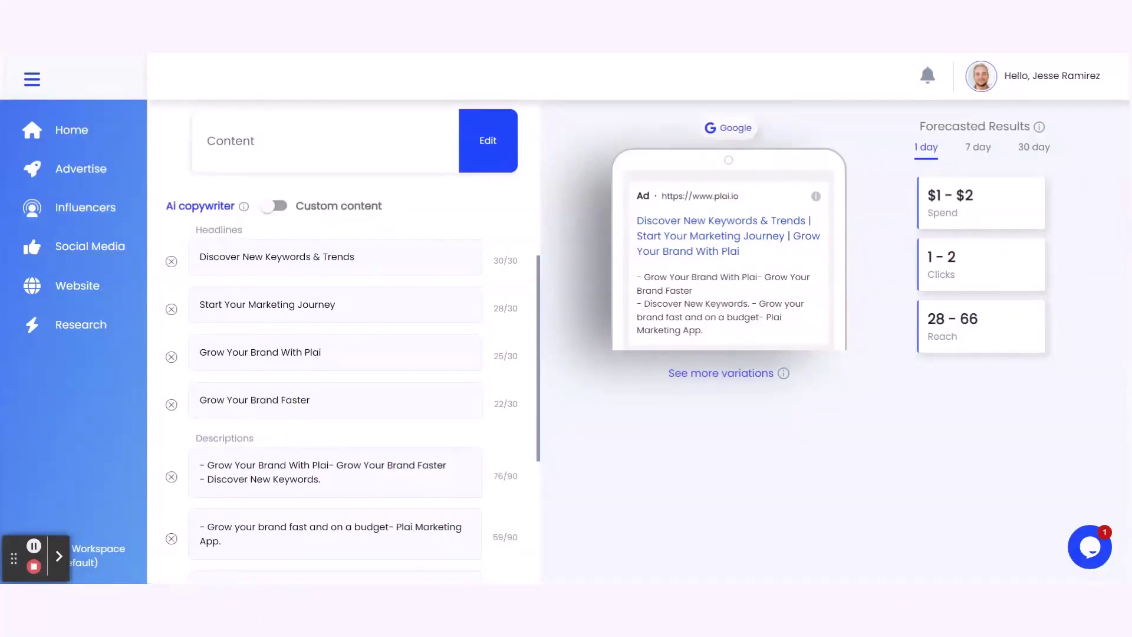
pyautogui.scroll(-1, 490, 315)
pyautogui.scroll(-2, 490, 316)
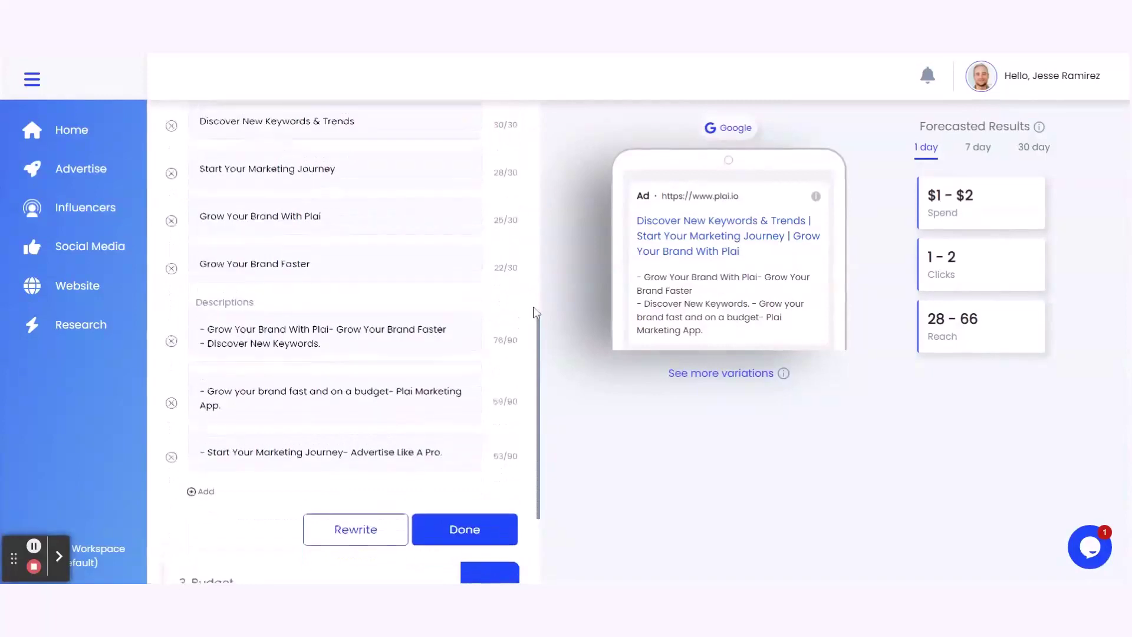
pyautogui.scroll(1, 534, 312)
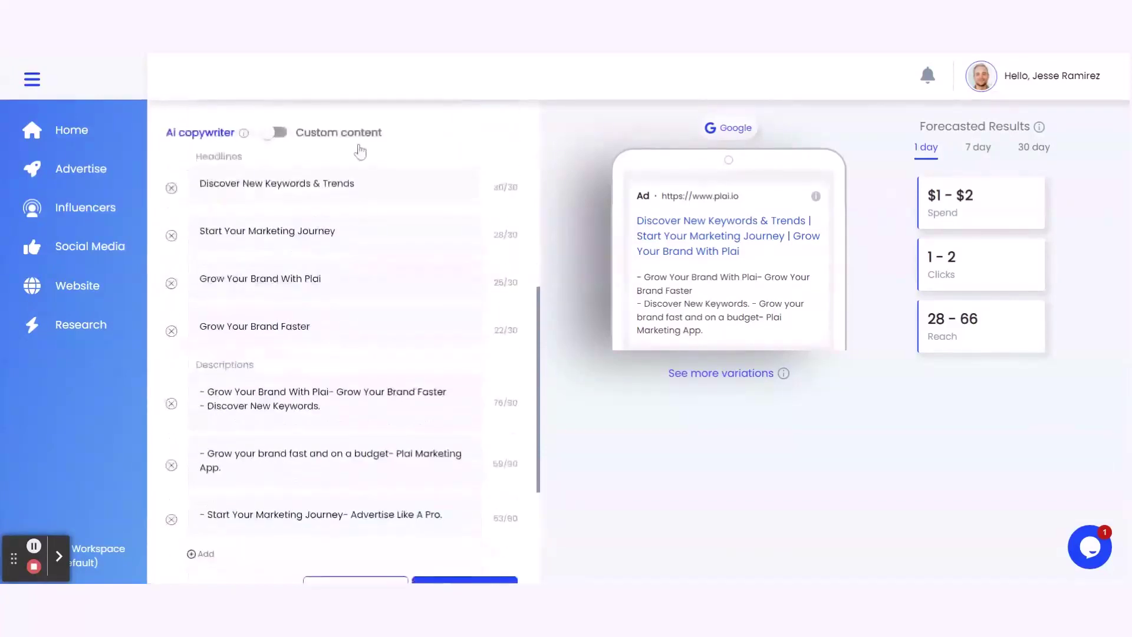
pyautogui.scroll(-5, 360, 152)
pyautogui.click(472, 454)
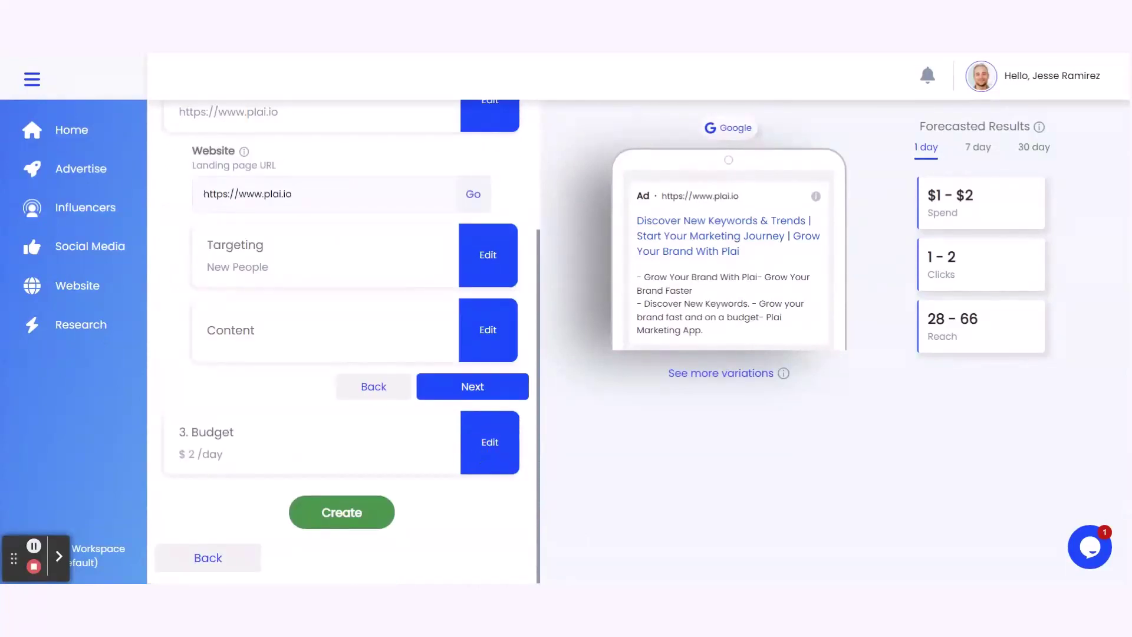
# - Change the daily budget to $5, then back to $2 per day
pyautogui.click(480, 454)
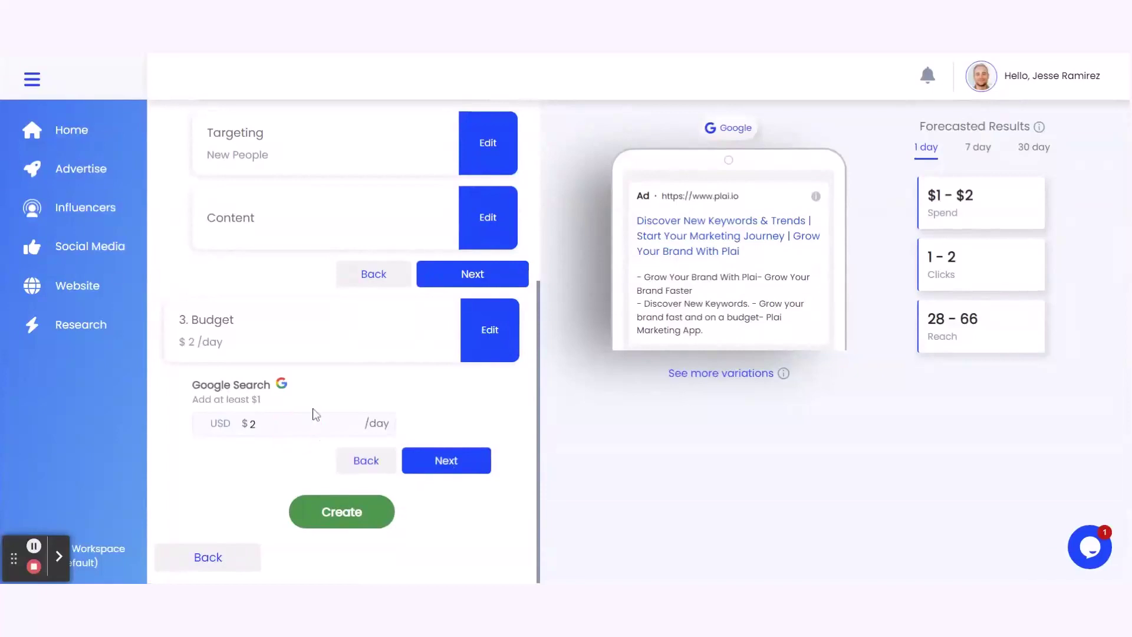
pyautogui.press('BackSpace')
pyautogui.write('5')
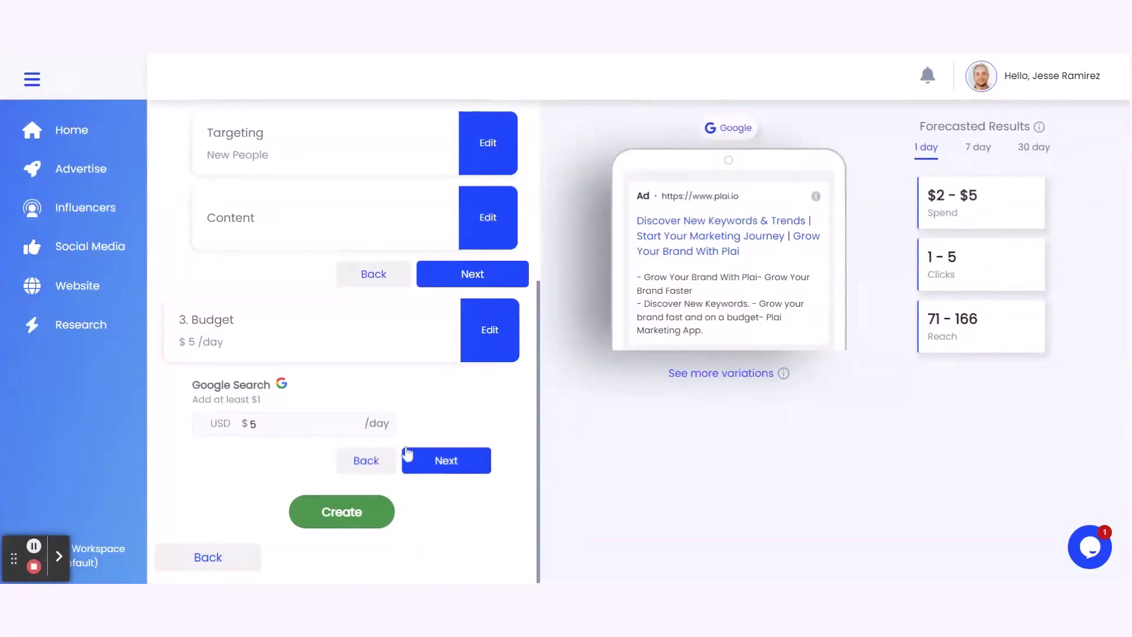
pyautogui.click(256, 424)
pyautogui.press('BackSpace')
pyautogui.write('2')
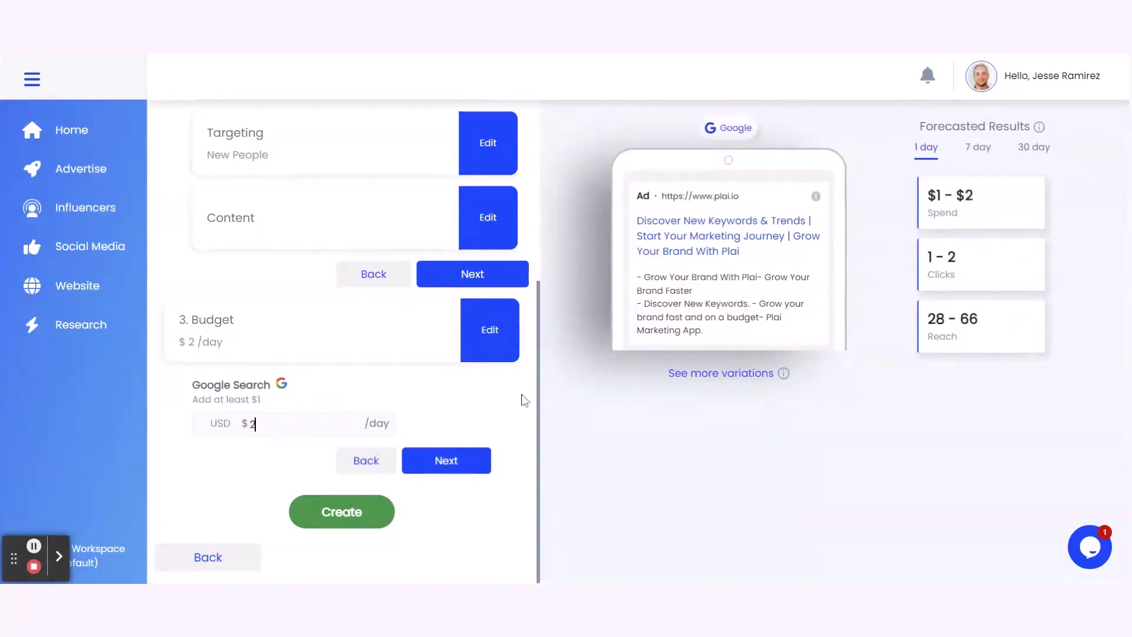
# - Preview the three A/B-test ad variations, then submit the campaign for creation
pyautogui.click(747, 375)
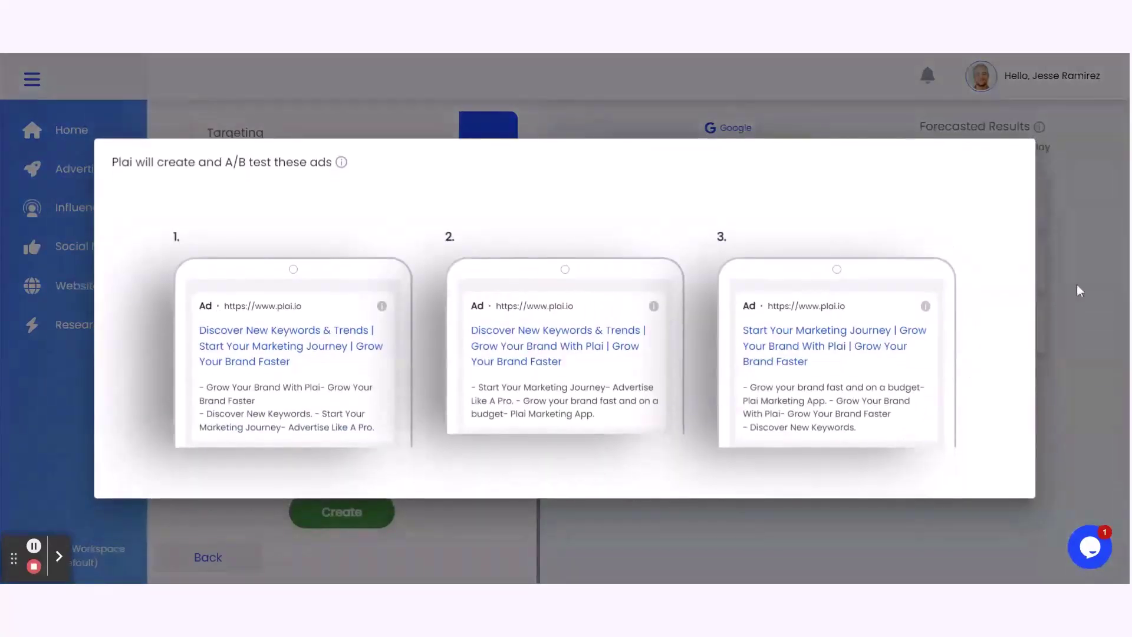
pyautogui.click(1080, 277)
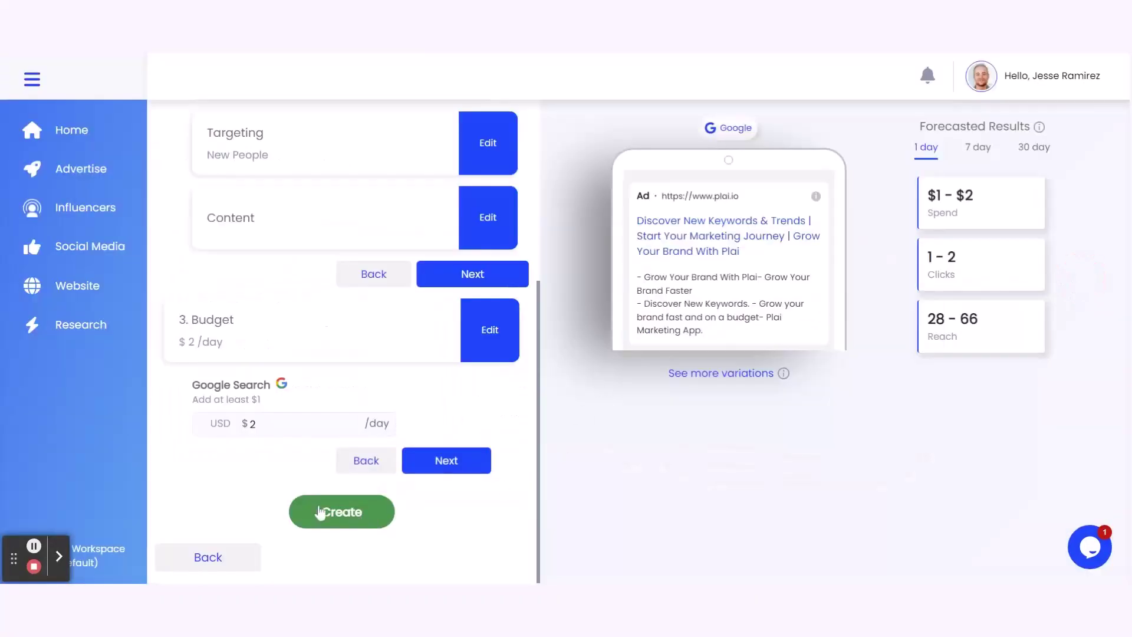
pyautogui.click(343, 517)
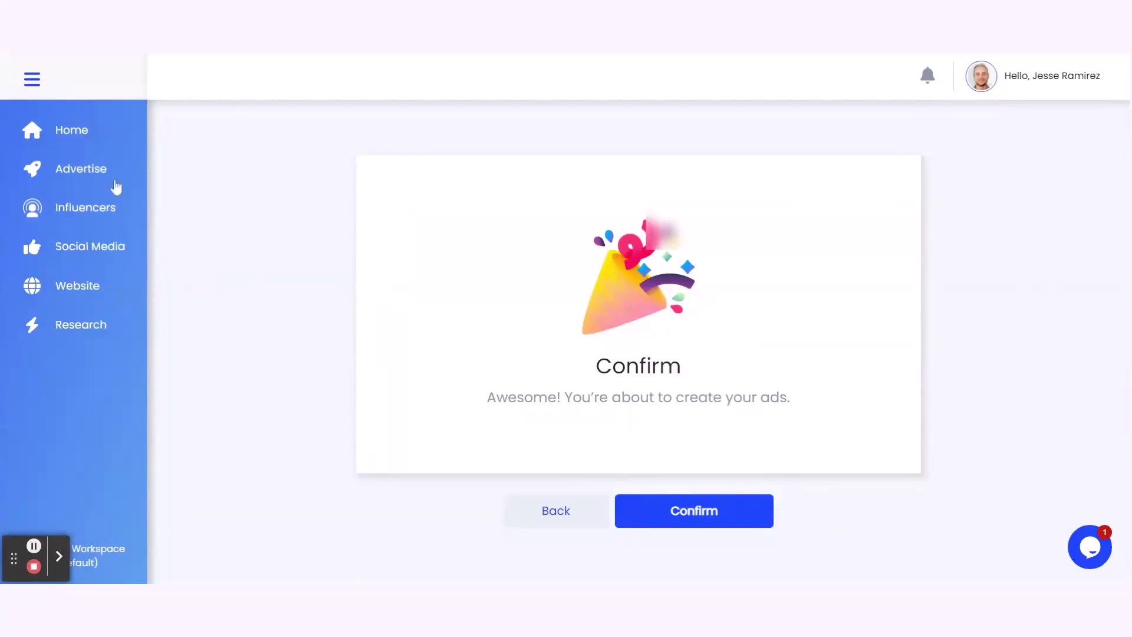
# - Open the paused IG1 Instagram campaign and scroll down to its insights
pyautogui.click(91, 167)
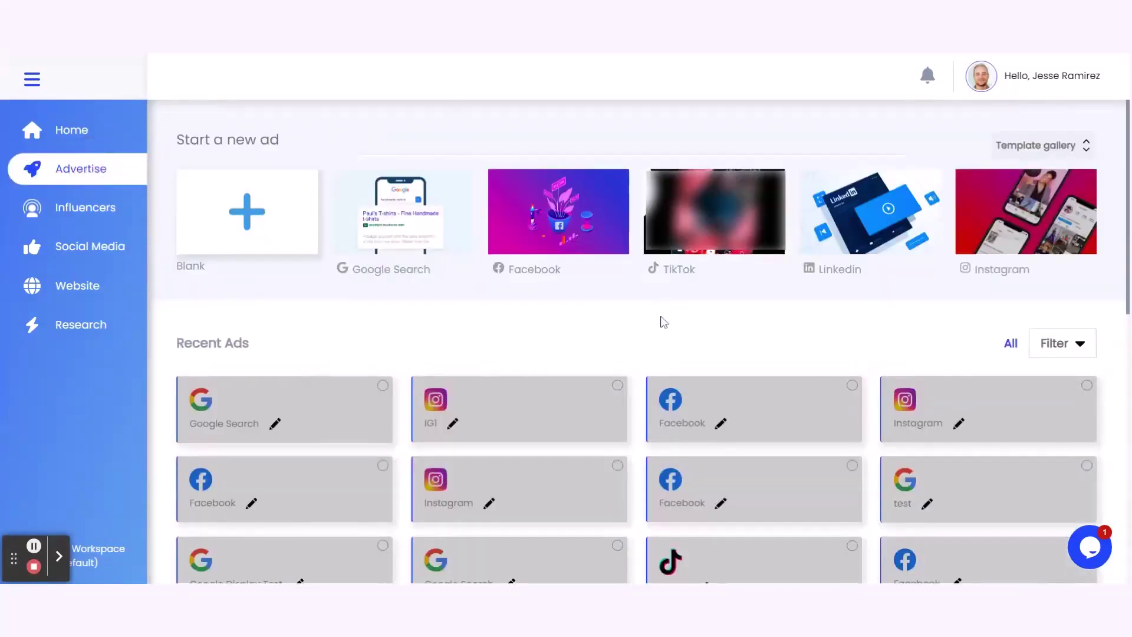
pyautogui.click(503, 404)
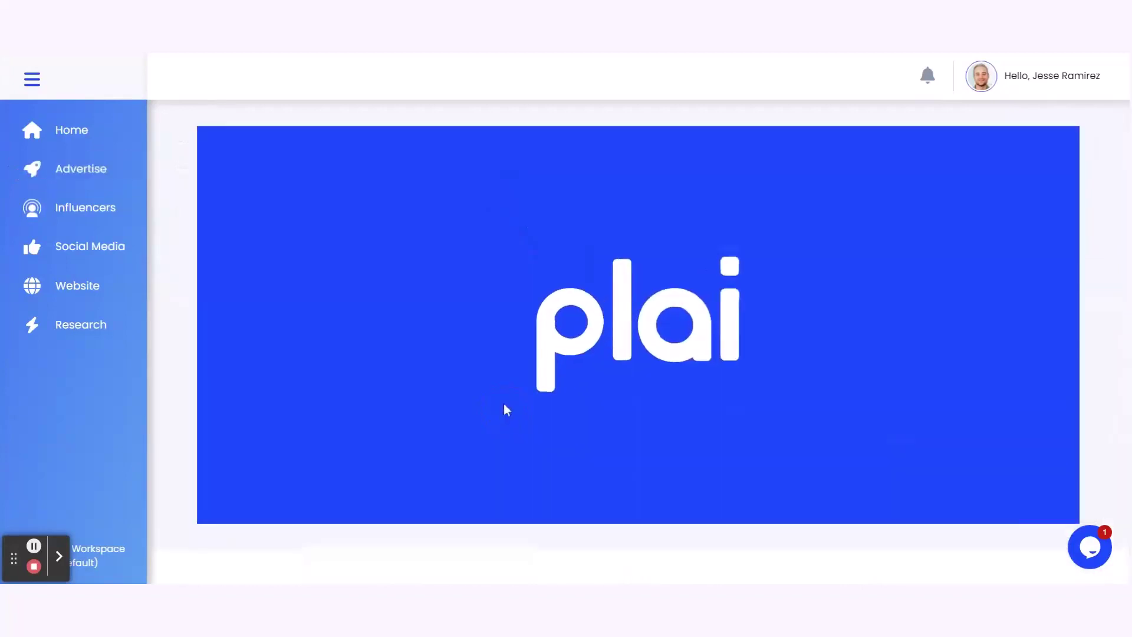
pyautogui.scroll(-5, 499, 396)
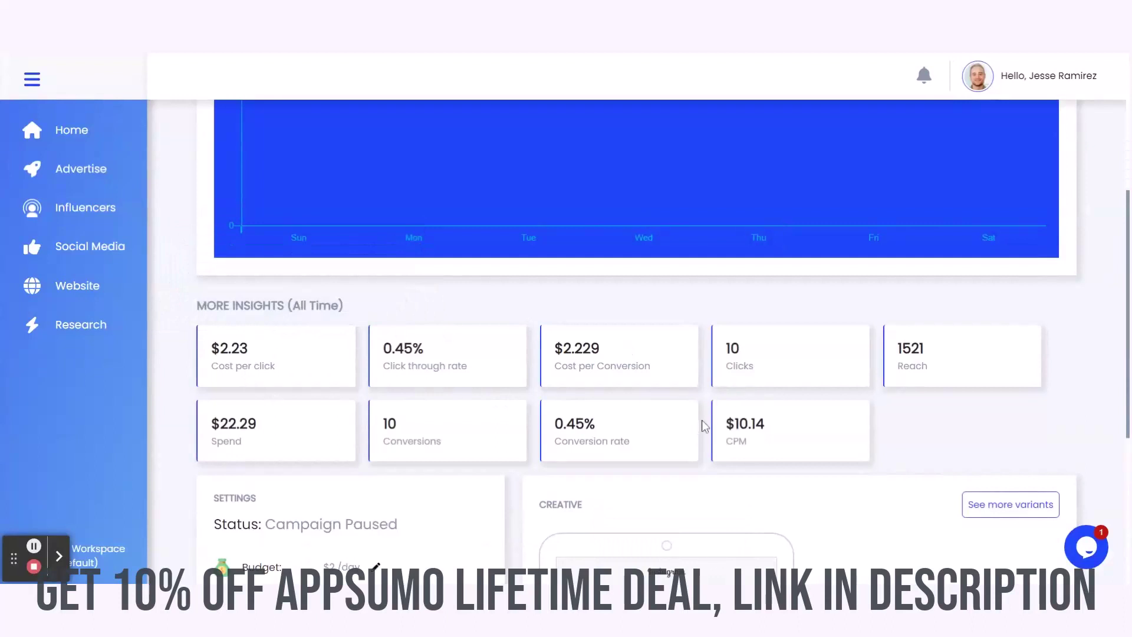
pyautogui.scroll(-3, 703, 415)
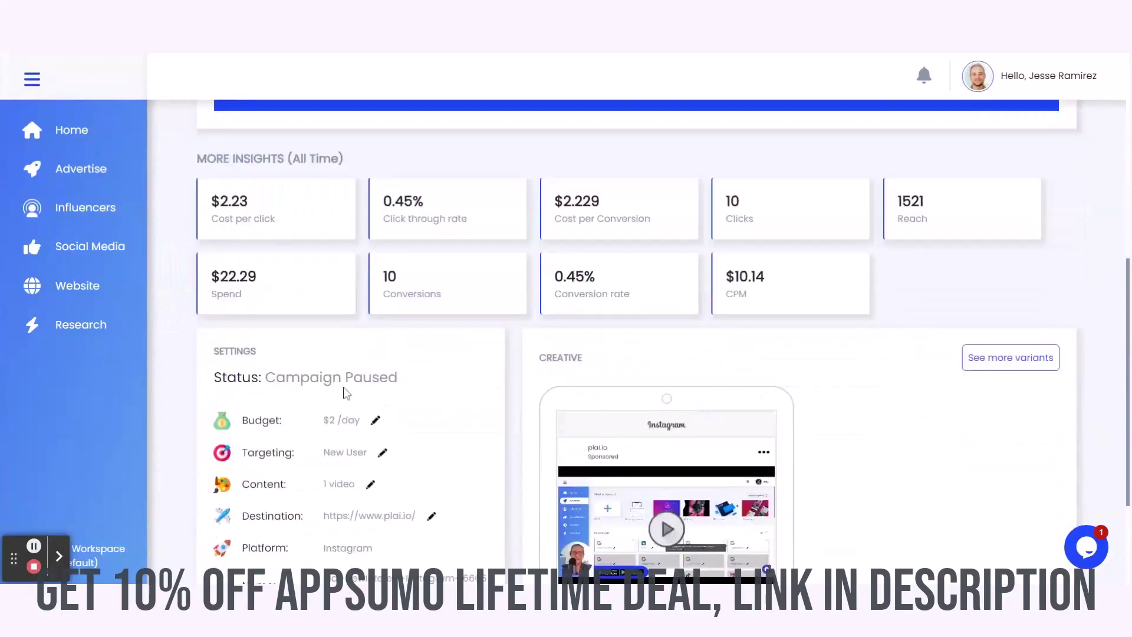